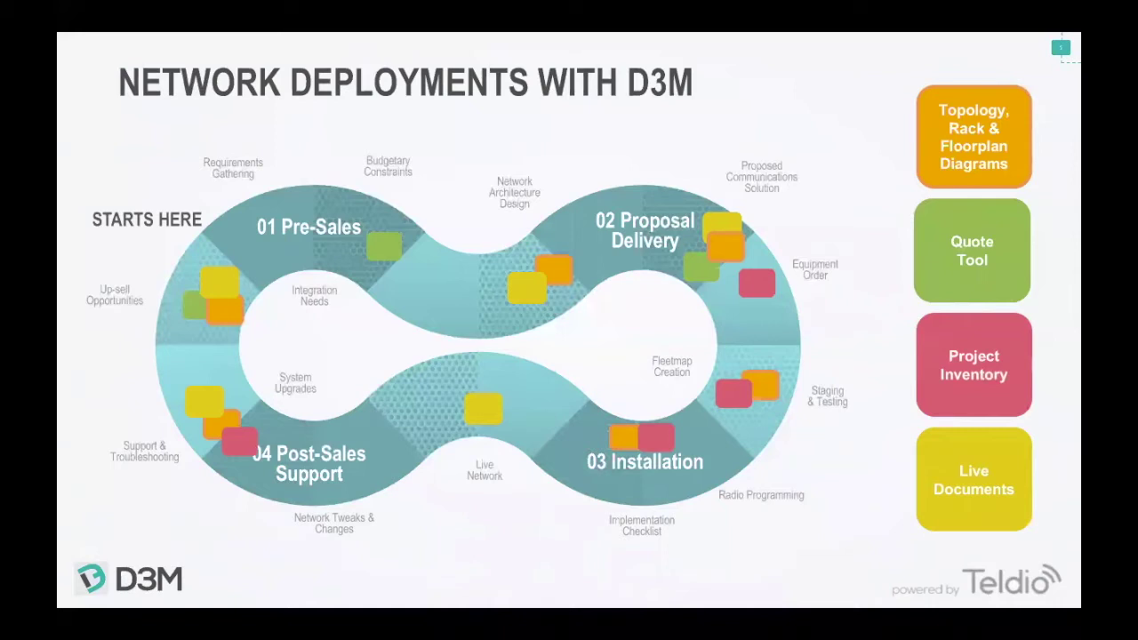
# Advance through the Icon Libraries, Live Demo and Recent Features slides, then return to the D3M projects list
pyautogui.press('Right')
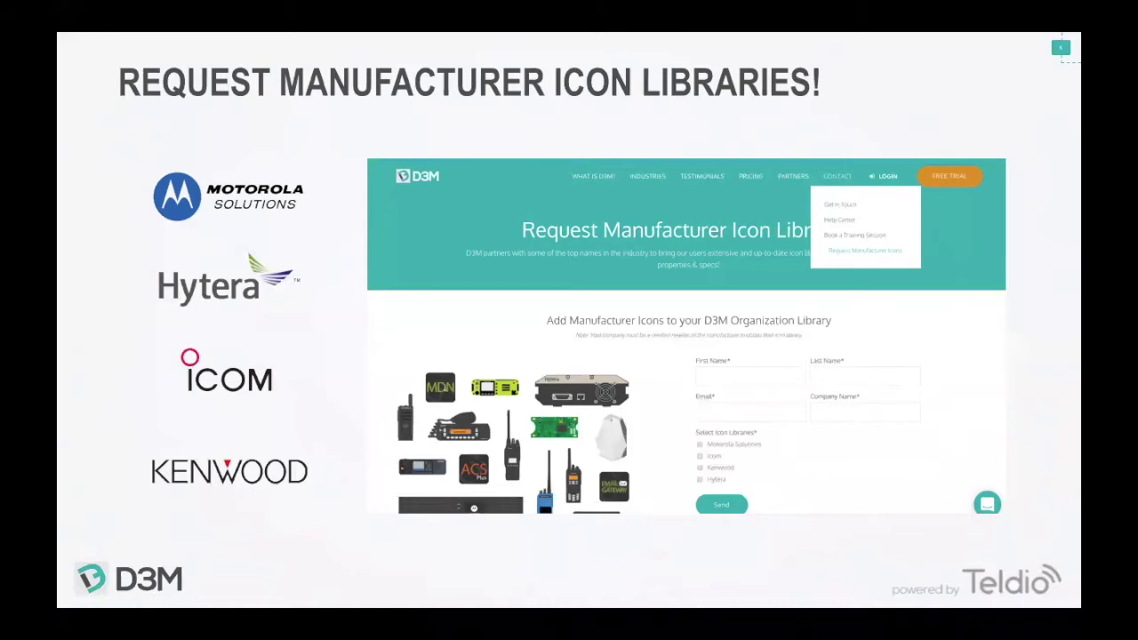
pyautogui.press('Right')
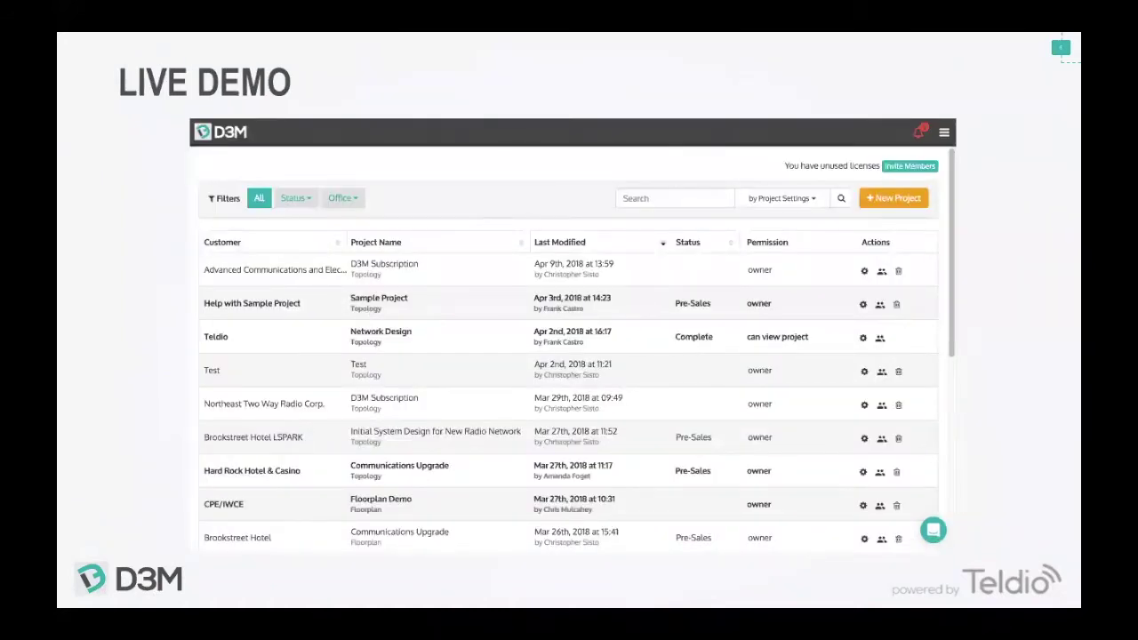
pyautogui.press('Right')
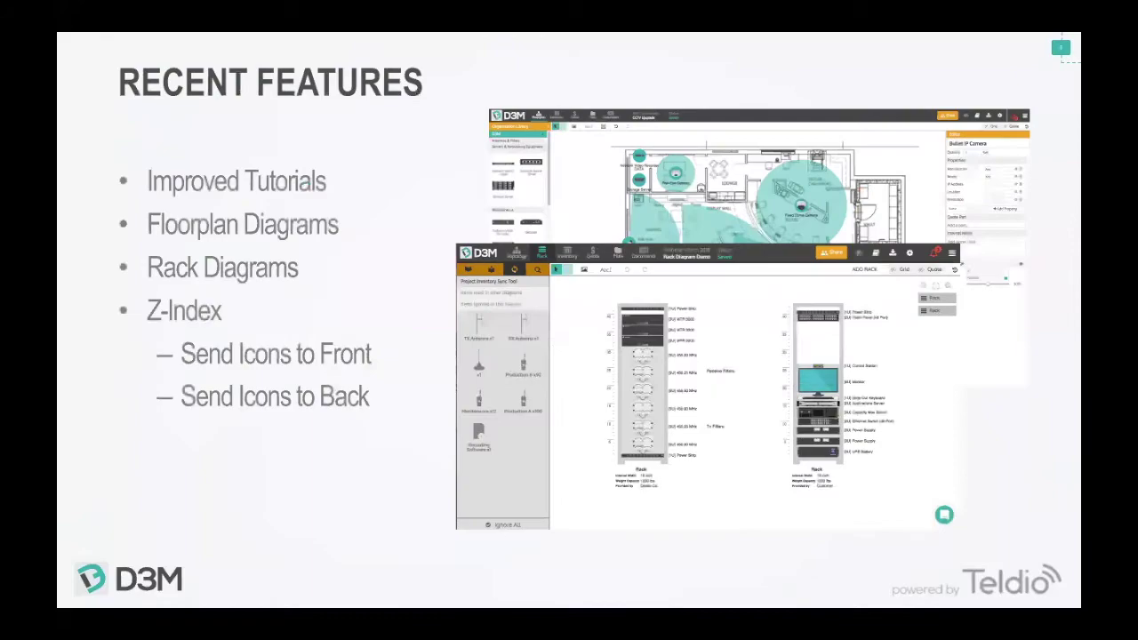
pyautogui.press('super+Tab')
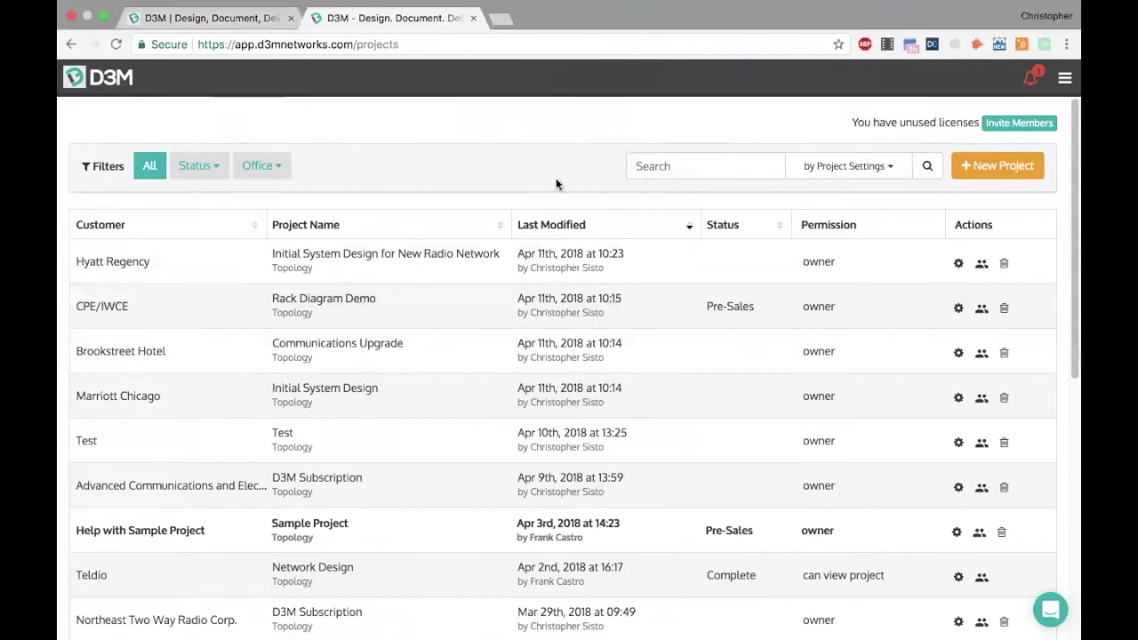
pyautogui.scroll(-3, 578, 229)
pyautogui.scroll(-1, 578, 230)
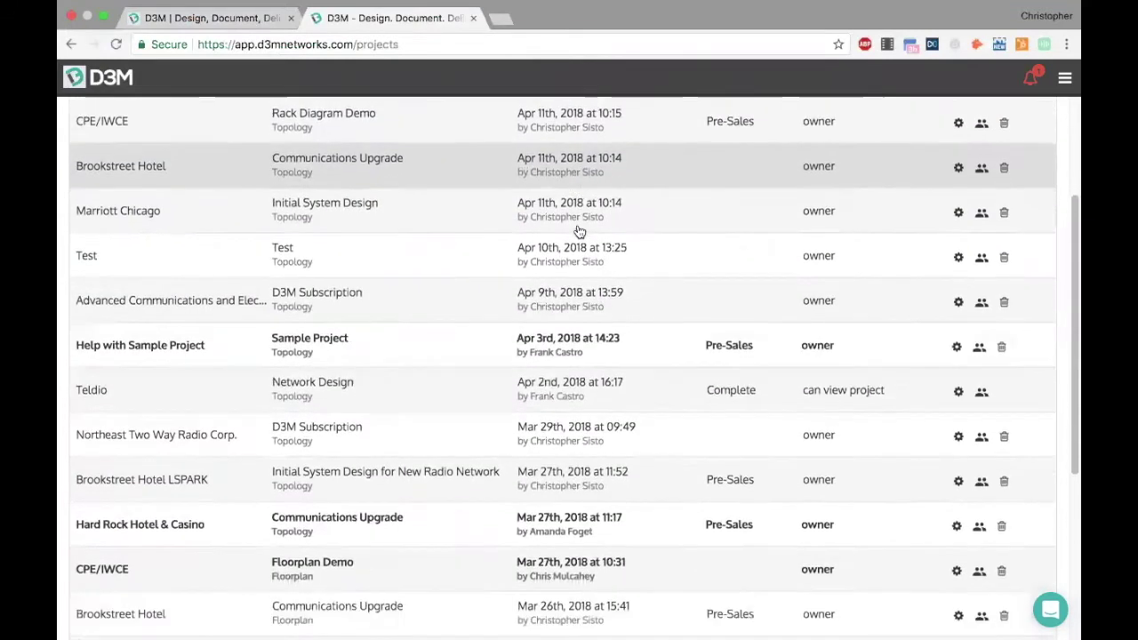
pyautogui.scroll(4, 578, 230)
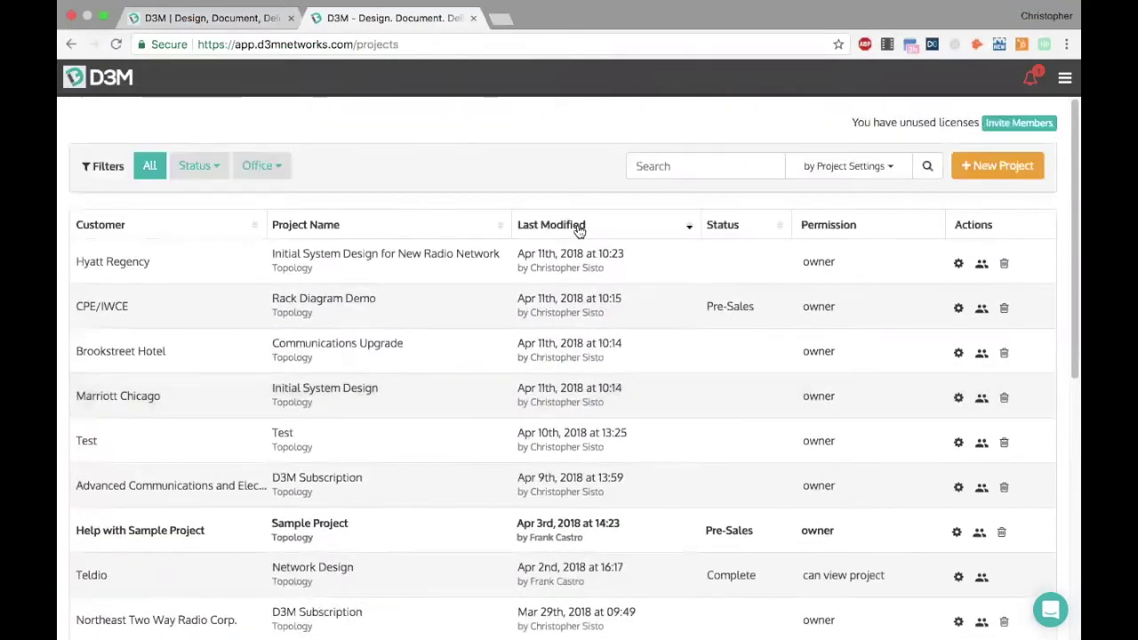
pyautogui.click(1064, 77)
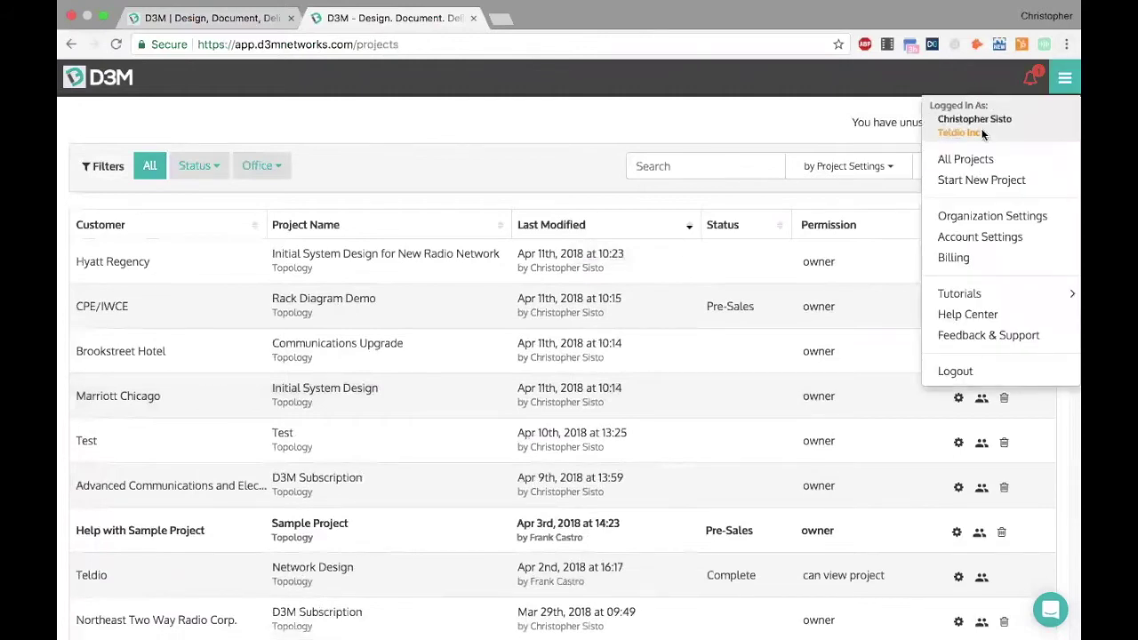
pyautogui.click(667, 138)
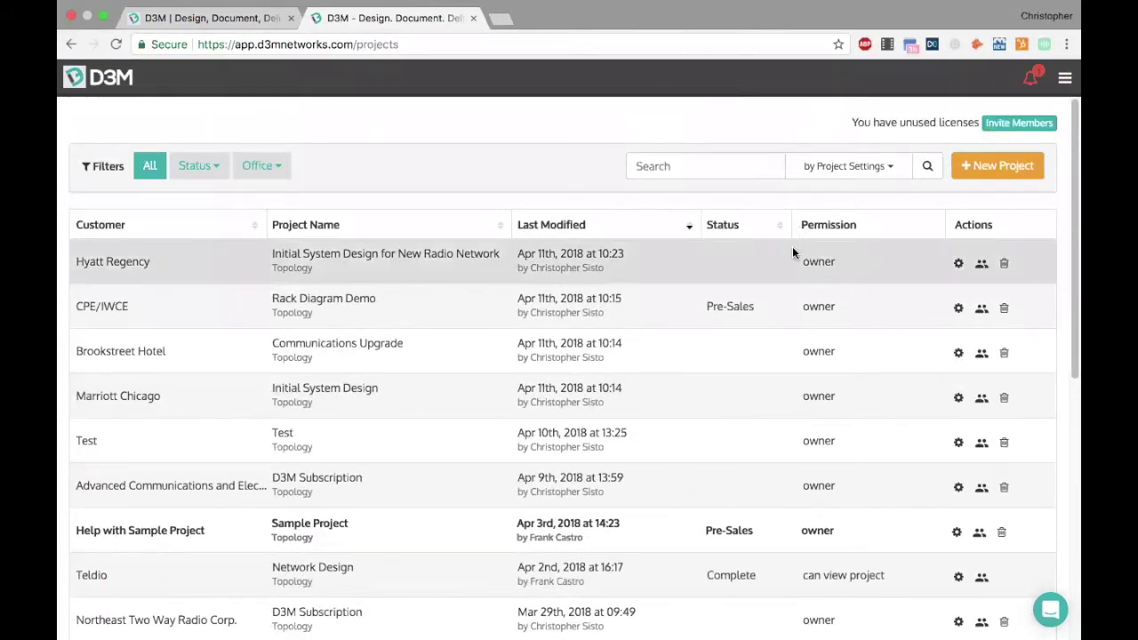
pyautogui.scroll(-2, 863, 427)
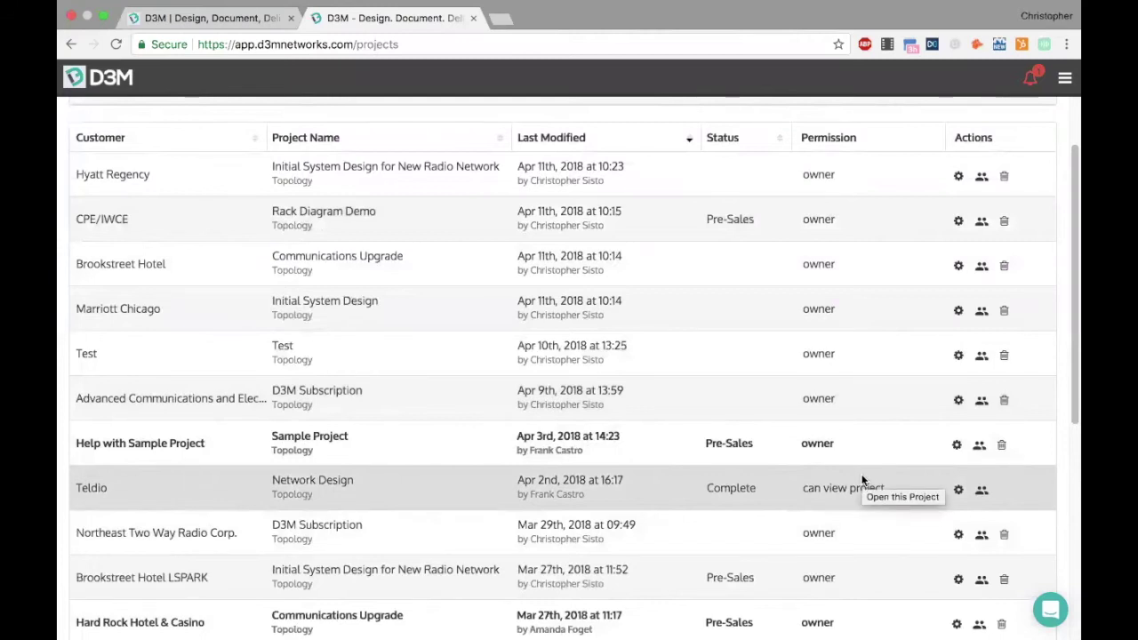
pyautogui.scroll(-5, 862, 480)
pyautogui.scroll(-5, 862, 472)
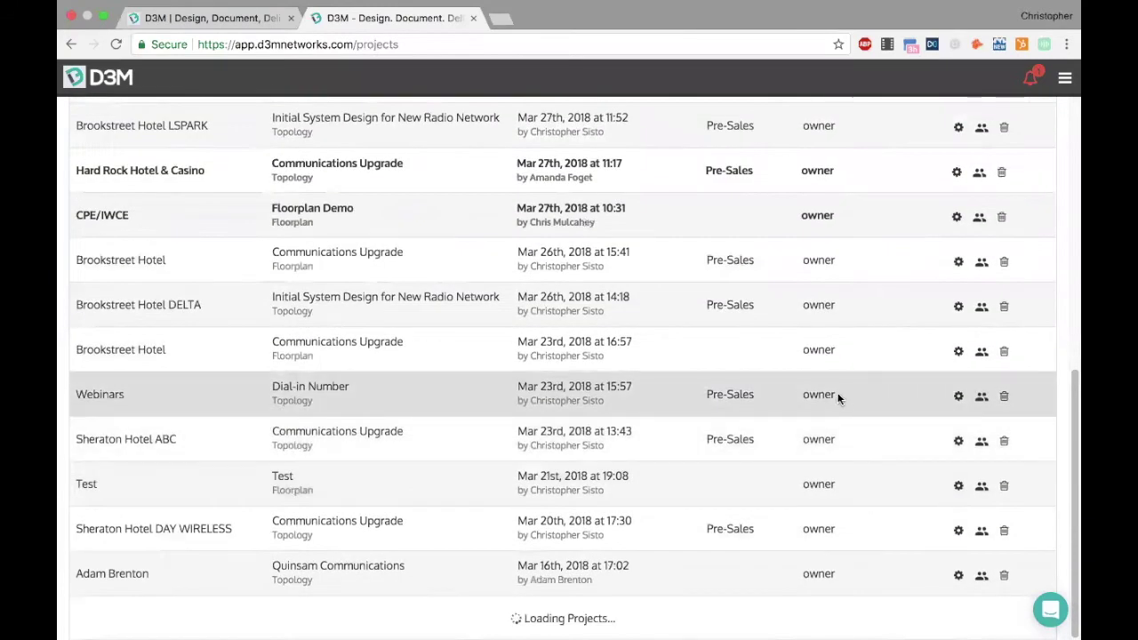
# Search the projects for 'abbott', check the search-by options, then clear the search
pyautogui.click(673, 166)
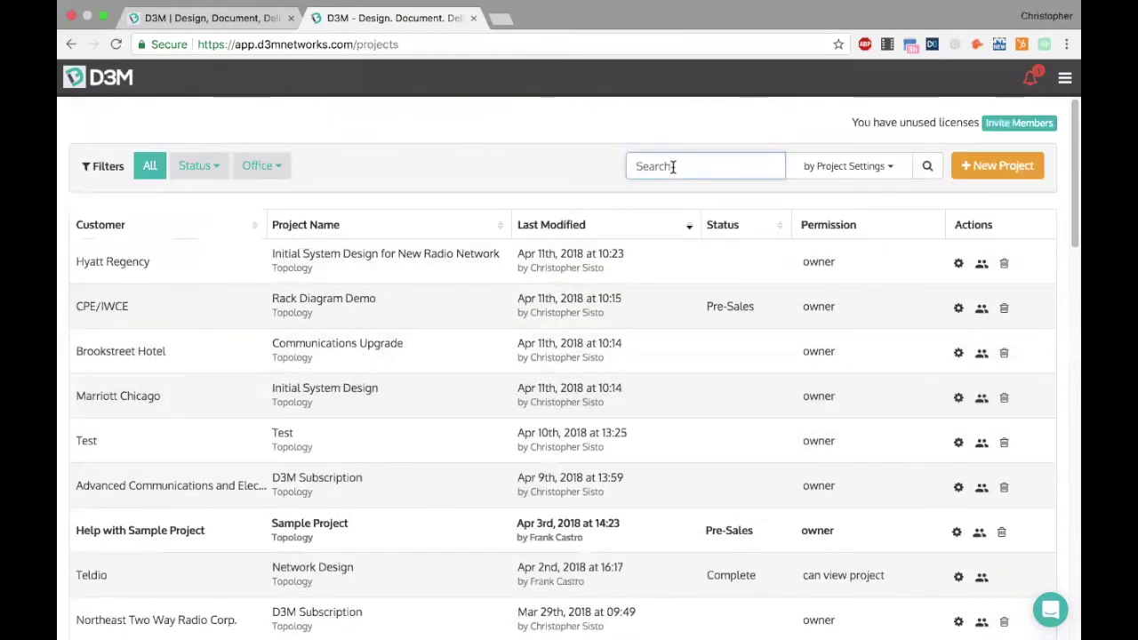
pyautogui.write('abbott')
pyautogui.press('Return')
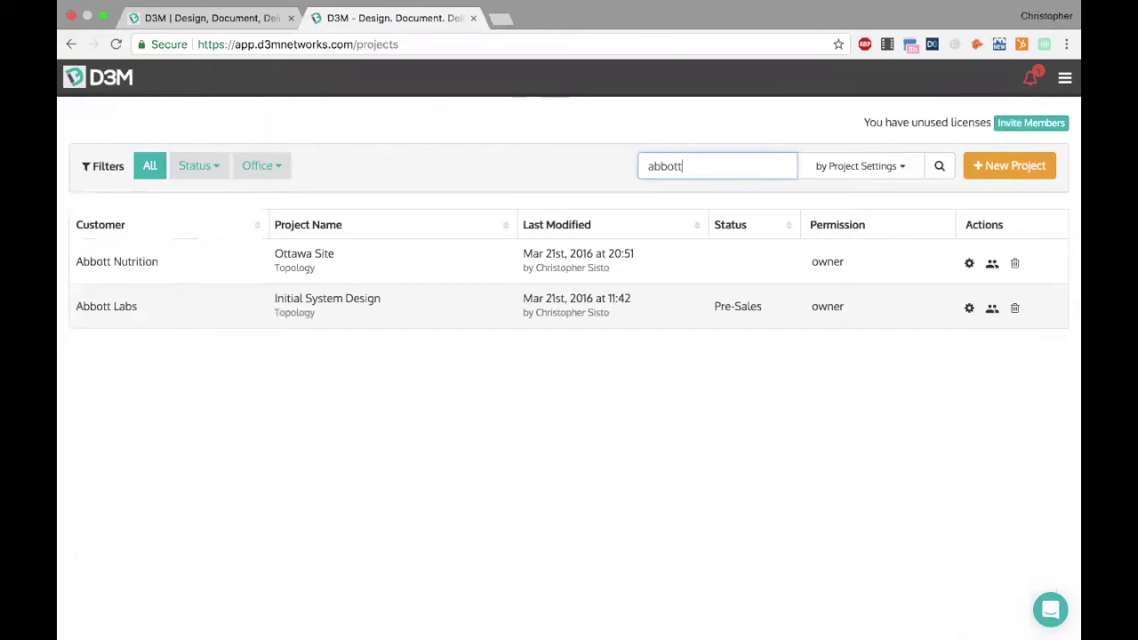
pyautogui.click(838, 166)
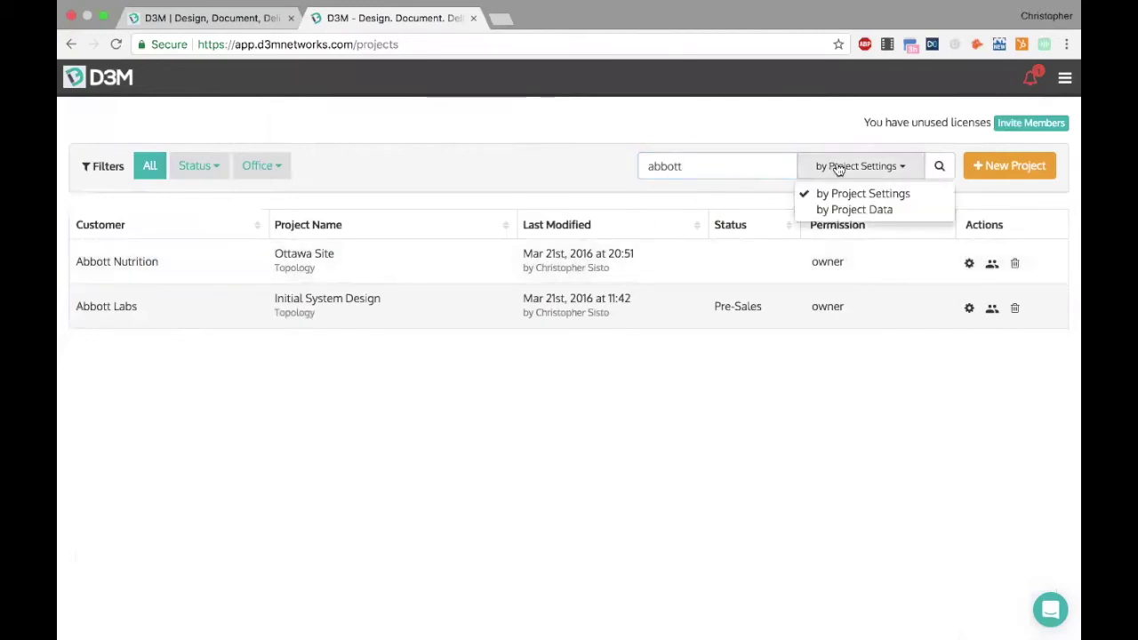
pyautogui.doubleClick(750, 170)
pyautogui.press('BackSpace')
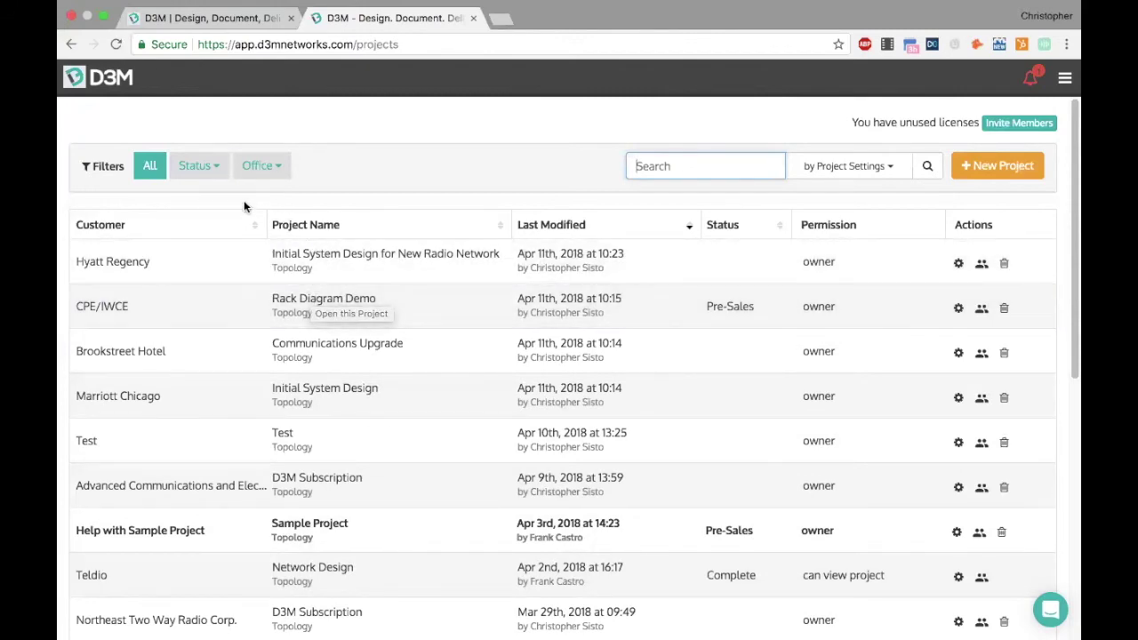
# Review the Status and Office filter options without applying any, then start a new project
pyautogui.click(209, 171)
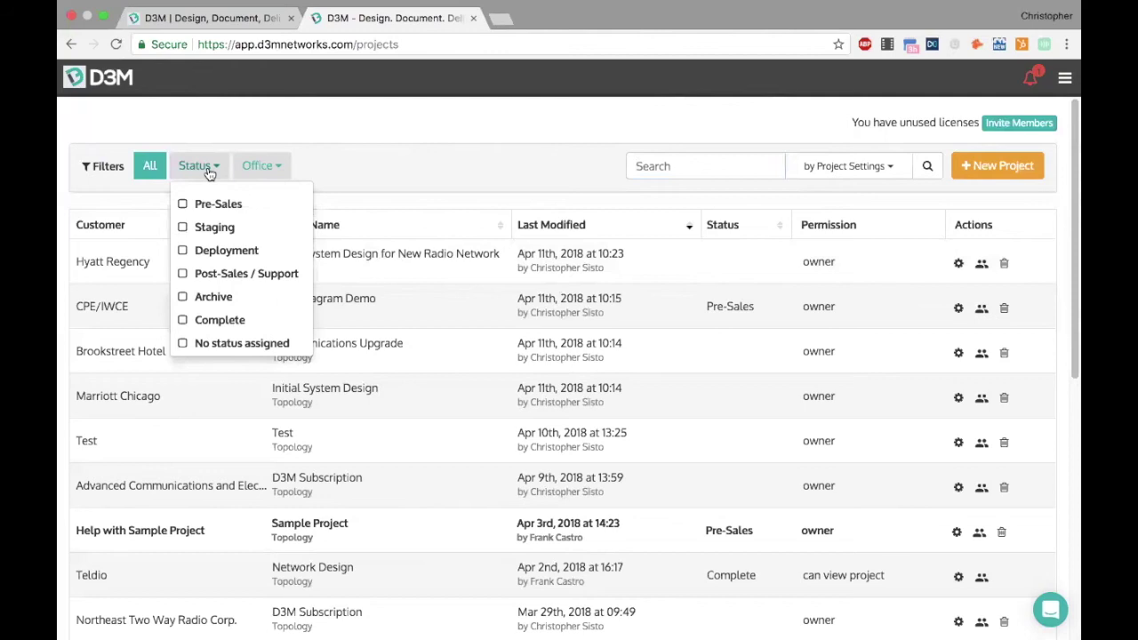
pyautogui.click(256, 164)
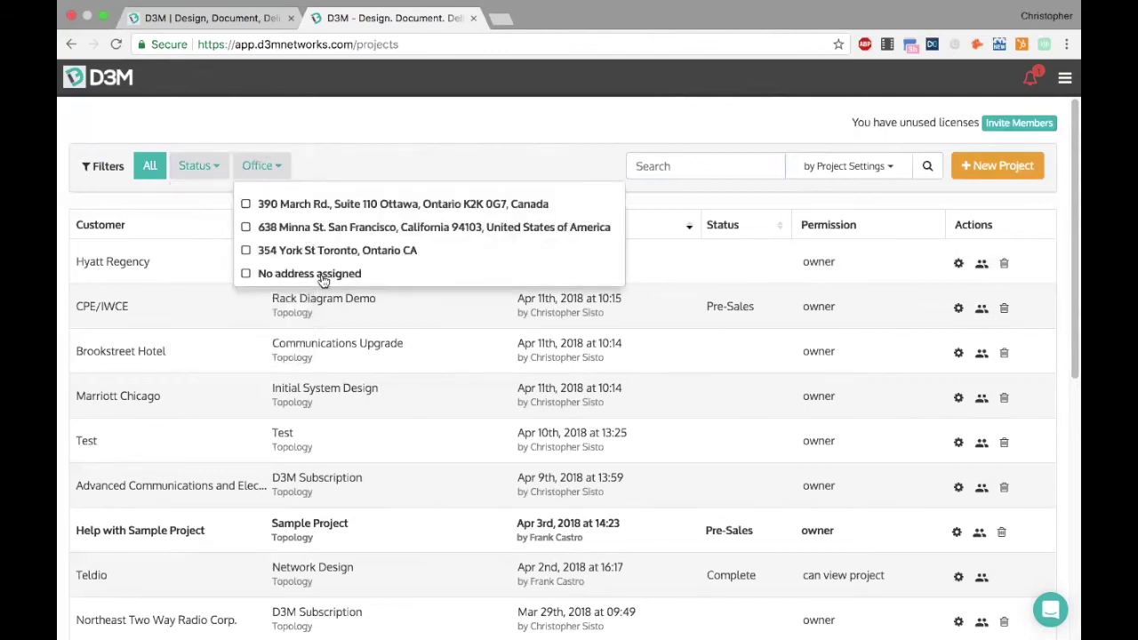
pyautogui.click(380, 142)
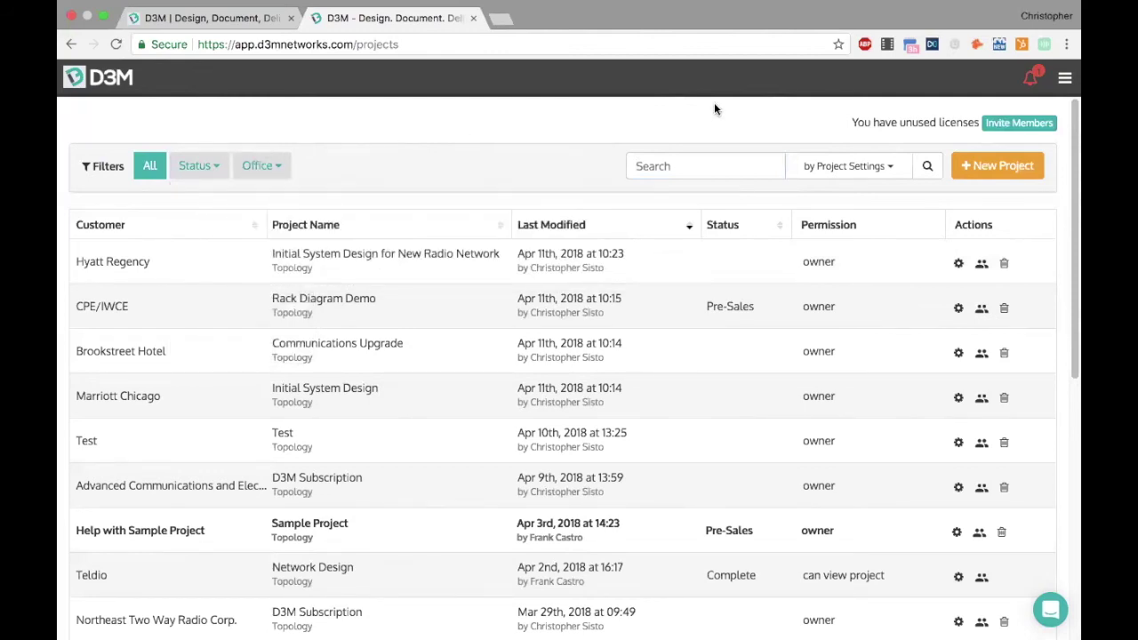
pyautogui.click(969, 166)
# Set customer Hyatt Regency, project name 'Initial System Design for New Radio Network', status Pre-Sales
pyautogui.click(606, 233)
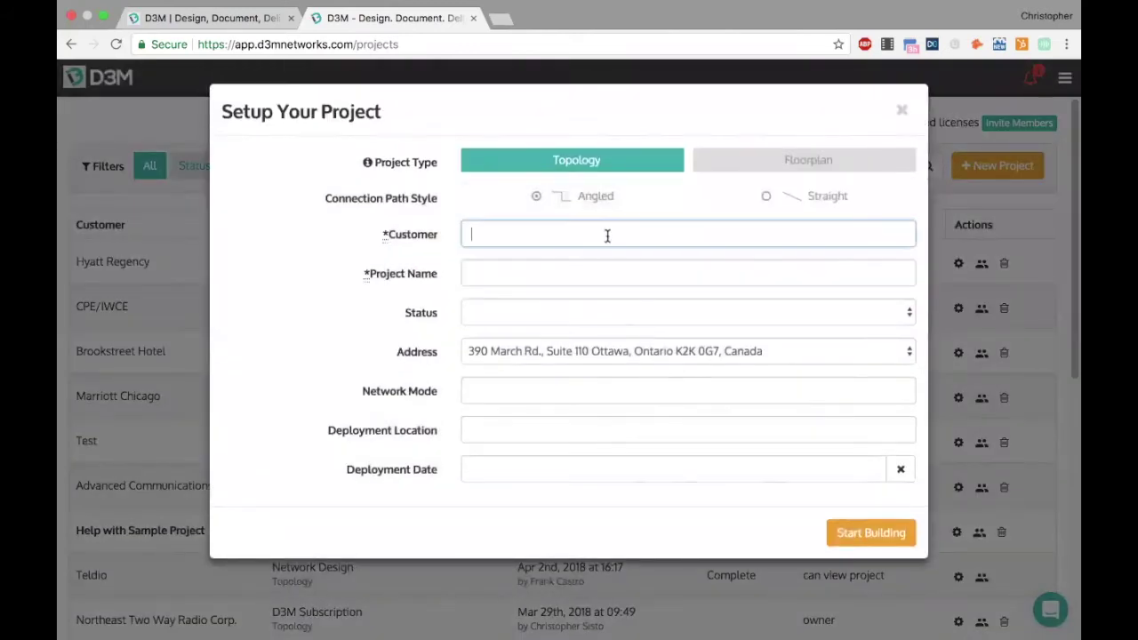
pyautogui.write('Hyatt Regency')
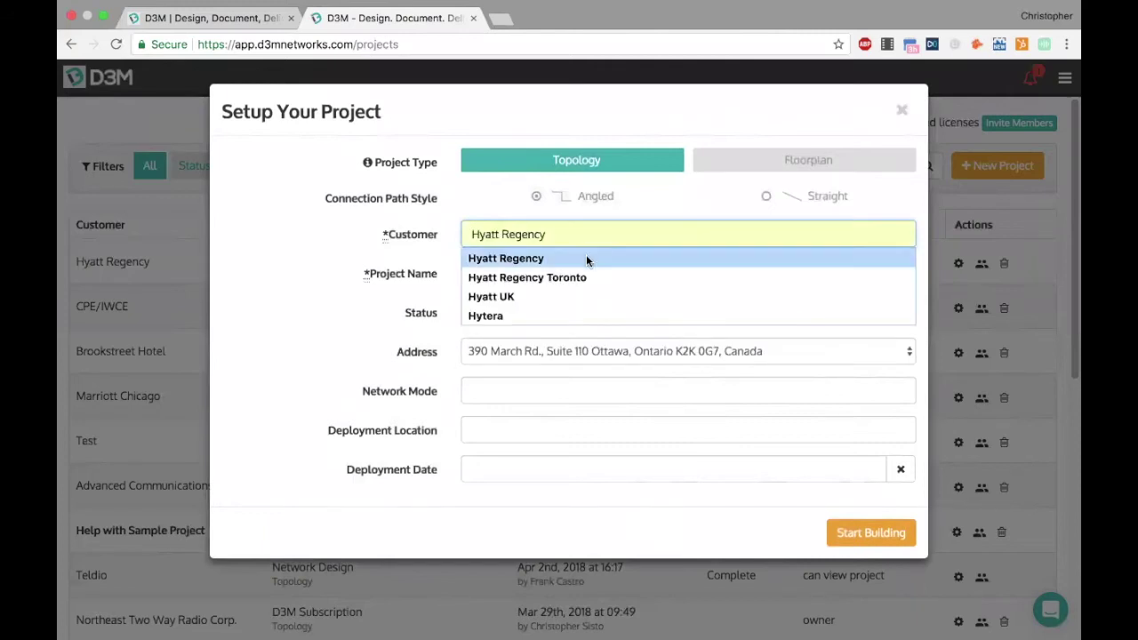
pyautogui.click(586, 257)
pyautogui.click(588, 269)
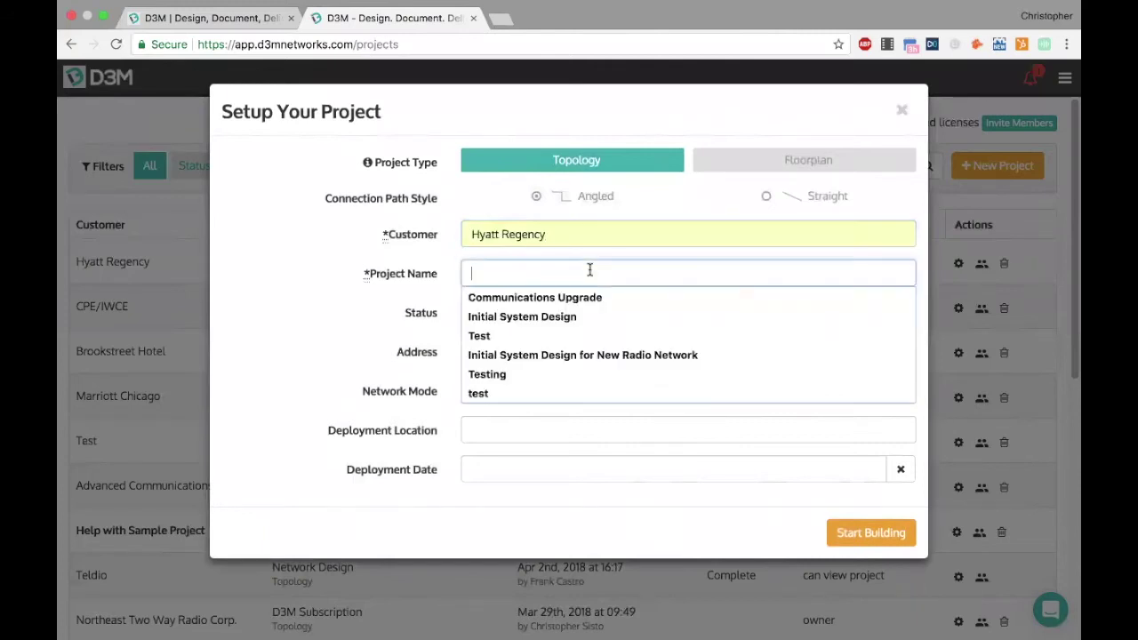
pyautogui.click(627, 354)
pyautogui.click(543, 316)
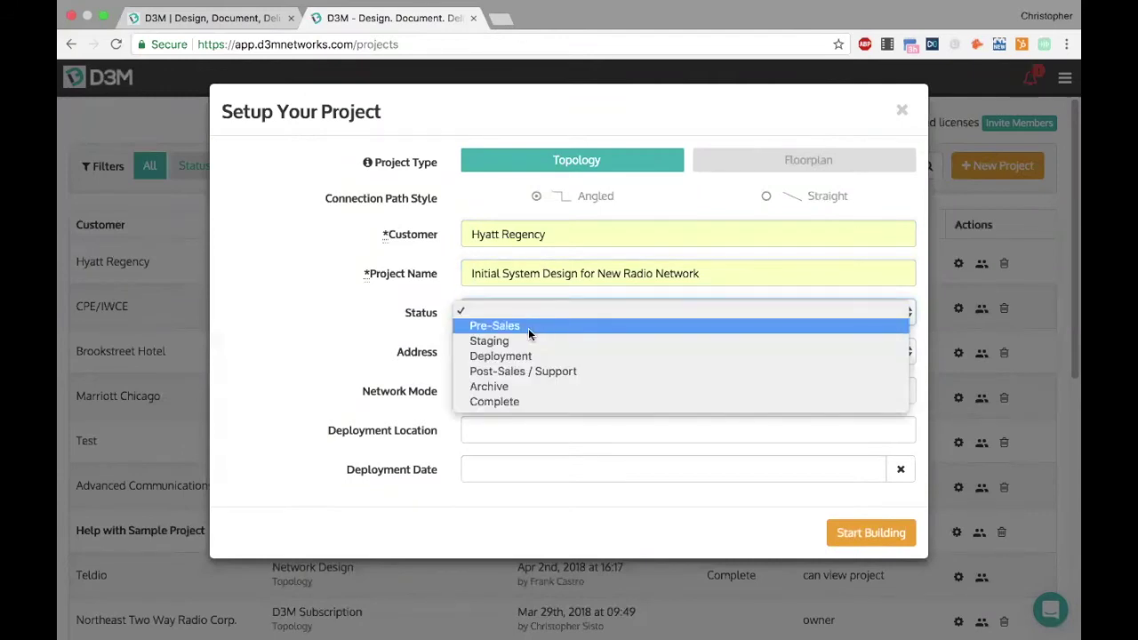
pyautogui.click(528, 327)
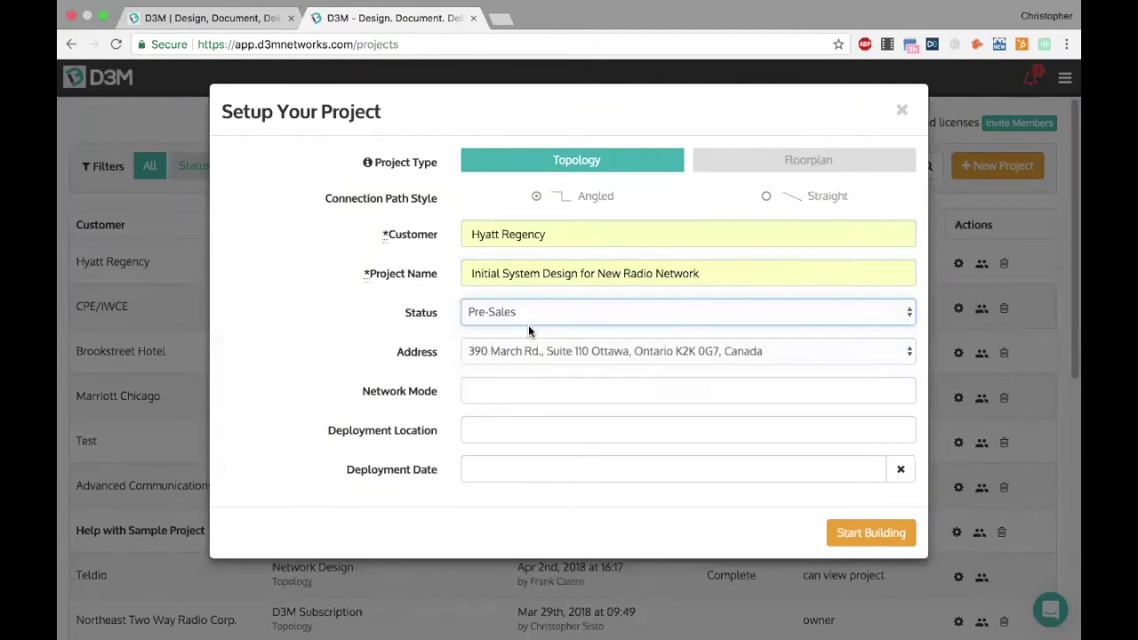
# Set network mode IP Connected, deployment location Ottawa, ON, and deployment date 2018-06-30
pyautogui.click(543, 388)
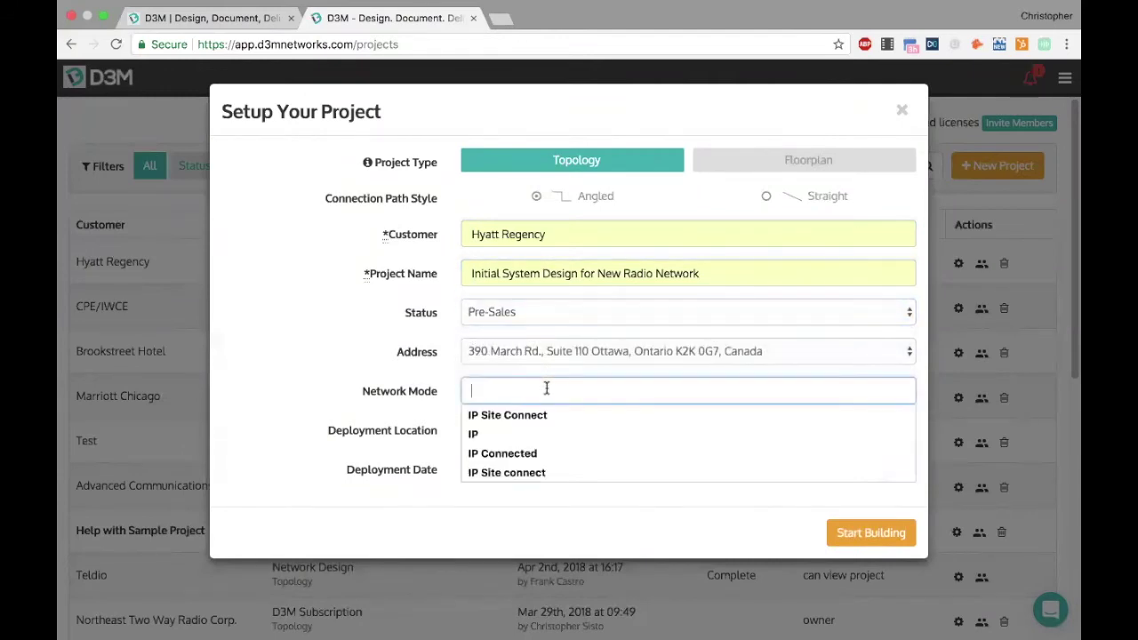
pyautogui.click(554, 454)
pyautogui.click(560, 430)
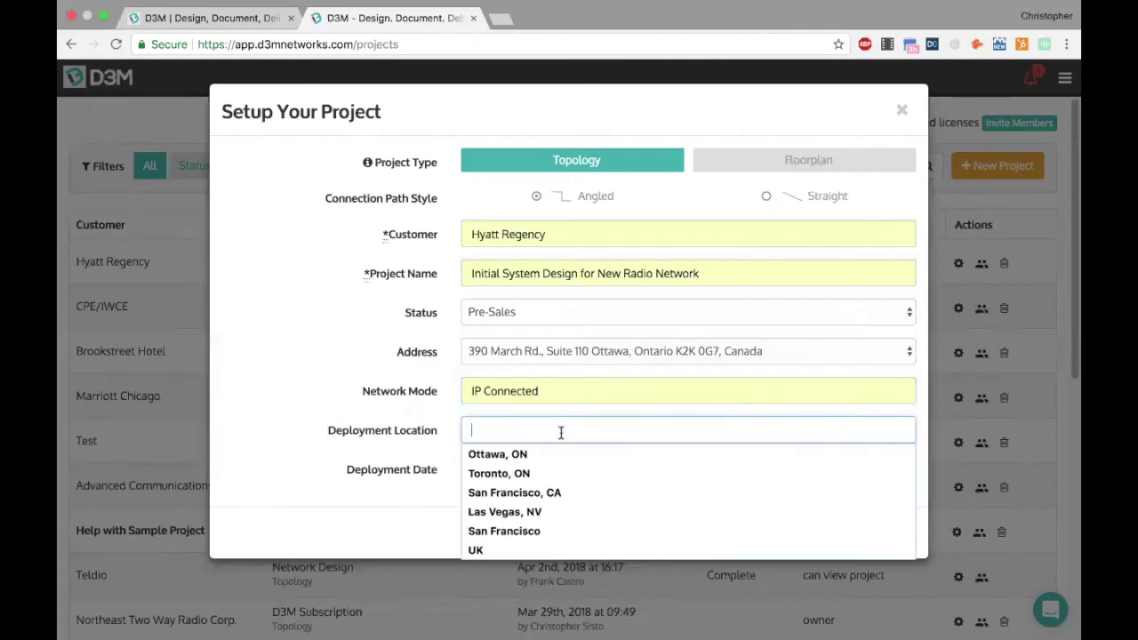
pyautogui.click(552, 457)
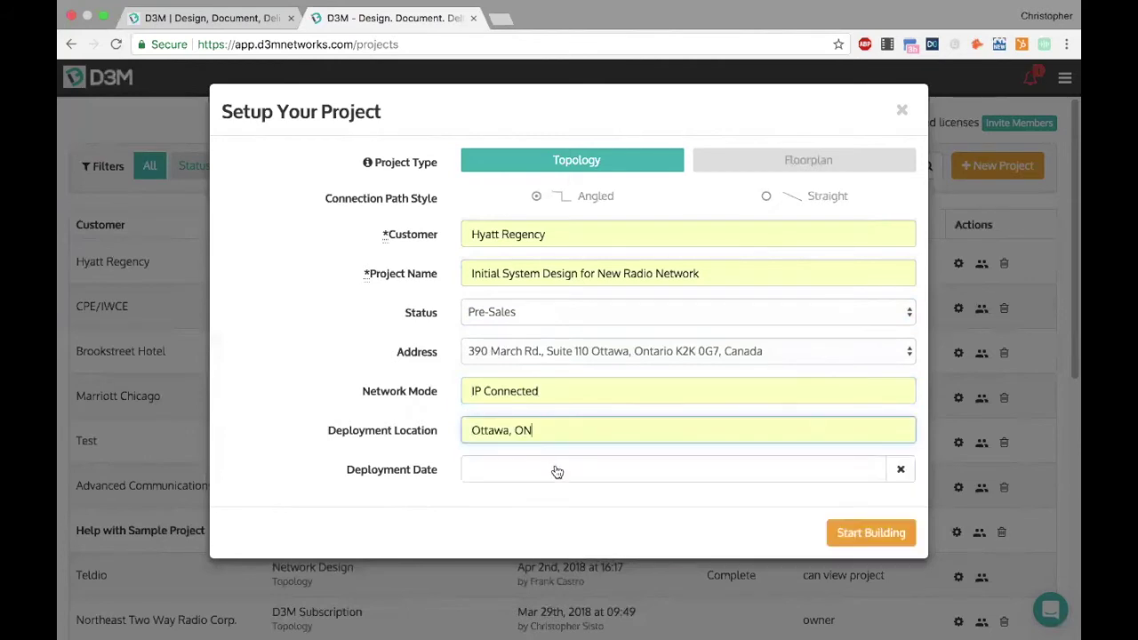
pyautogui.click(551, 471)
pyautogui.click(655, 272)
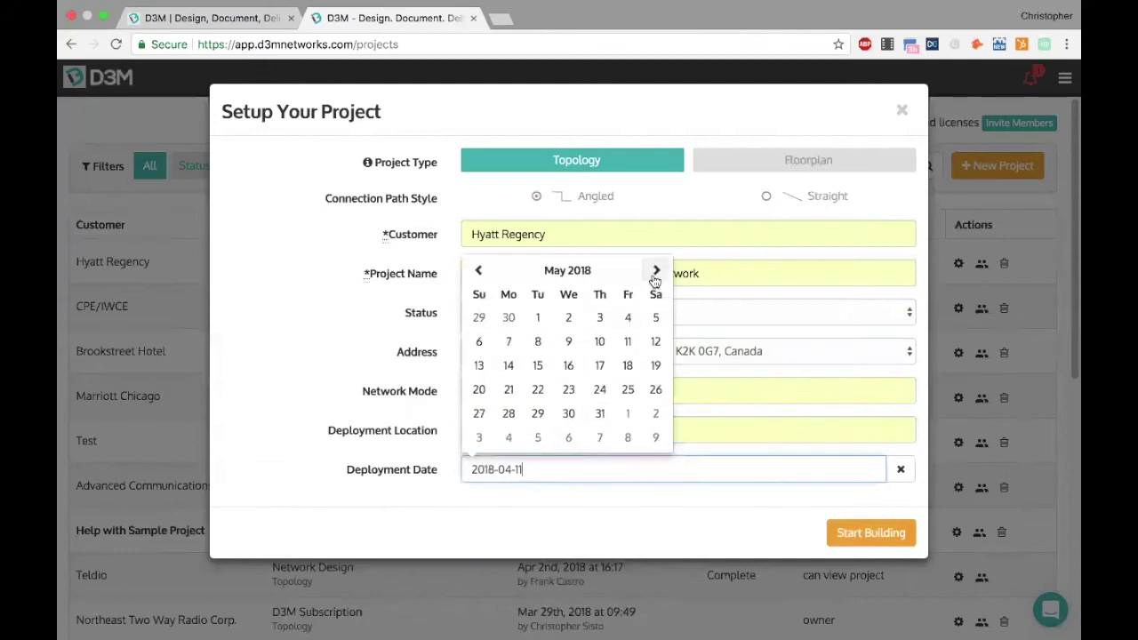
pyautogui.click(655, 271)
pyautogui.click(656, 414)
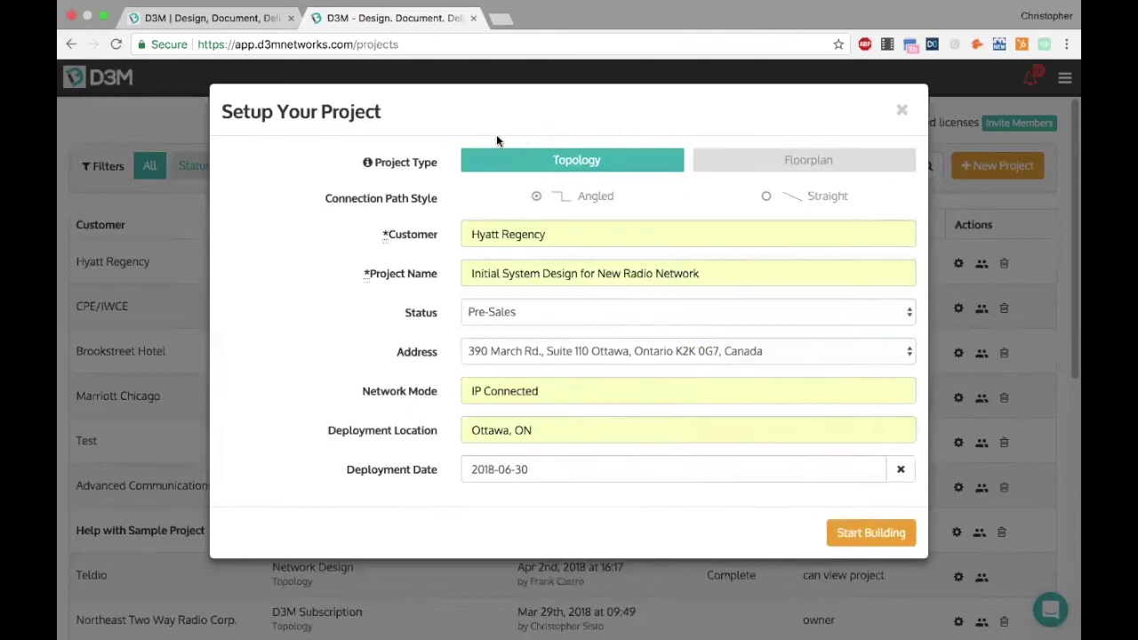
# Check the Project Type info, then submit the Hyatt Regency topology setup with Start Building
pyautogui.moveTo(368, 164)
pyautogui.click(862, 534)
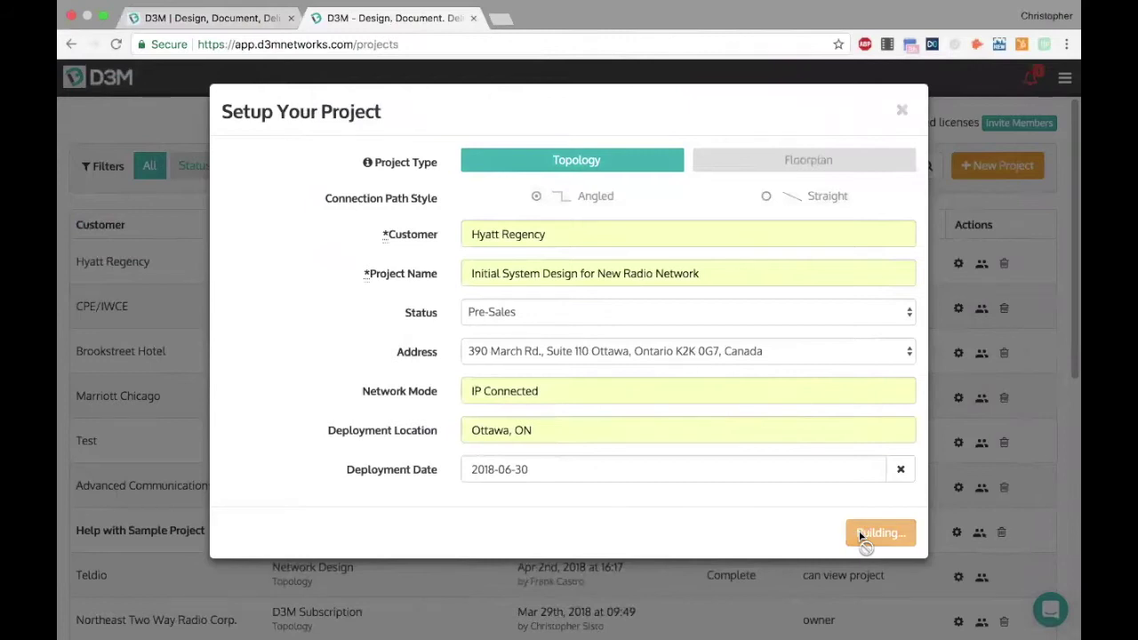